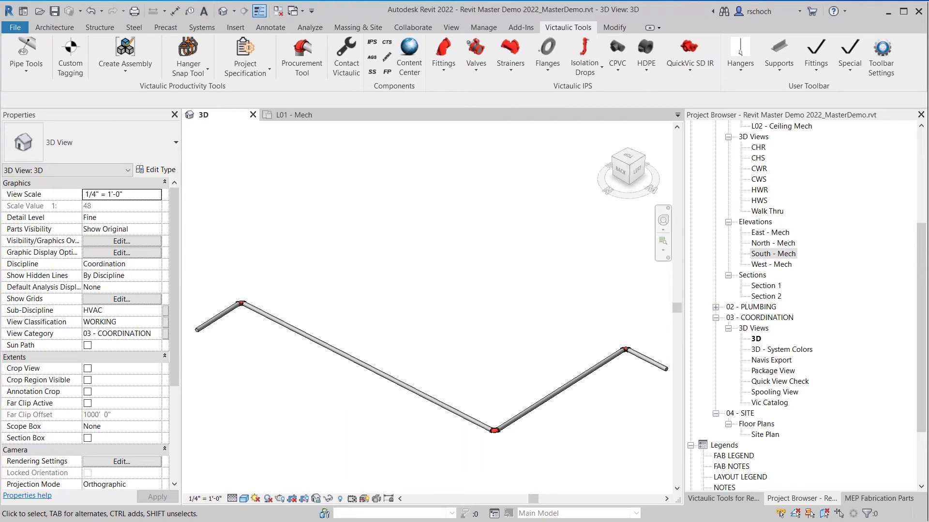
Step: Place Standard Clevis hangers along the long sloped pipe, 1 ft from the start and every 5 ft
{"action": "left_click", "coordinate": [193, 74]}
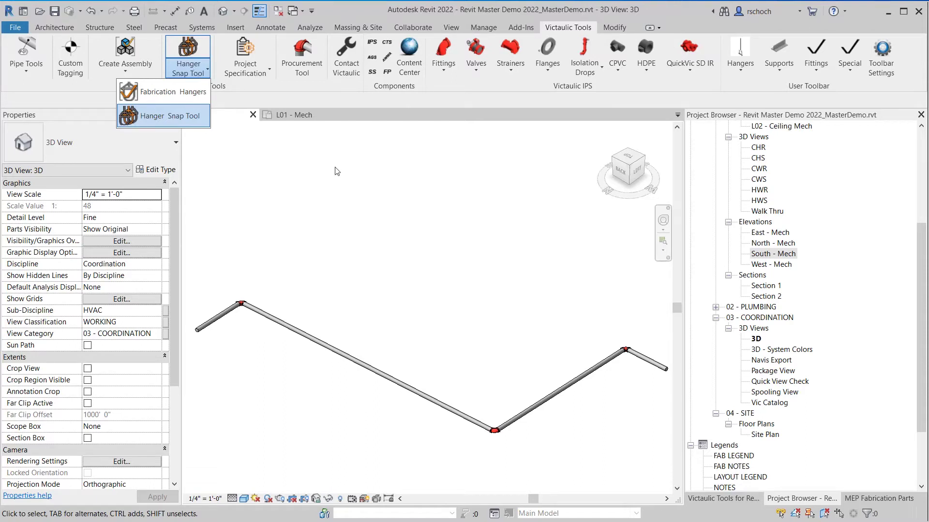
{"action": "left_click", "coordinate": [495, 248]}
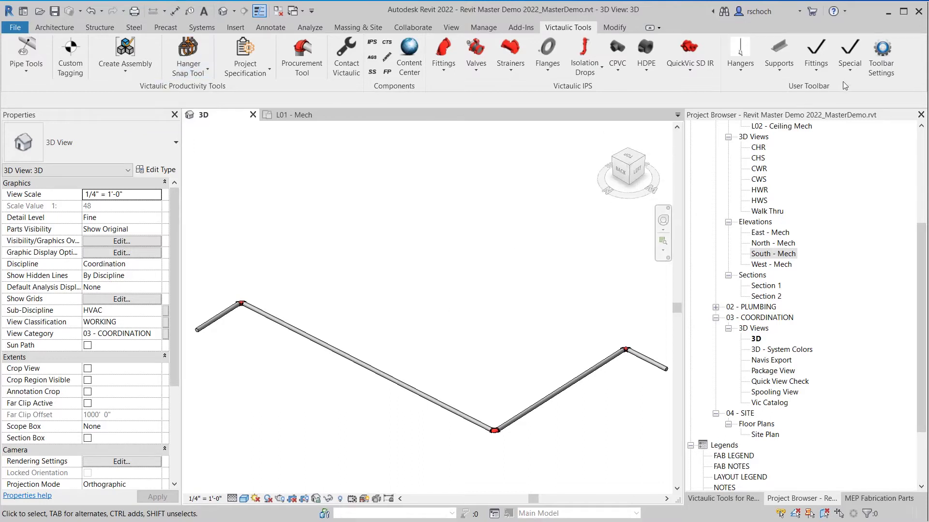
{"action": "left_click", "coordinate": [745, 71]}
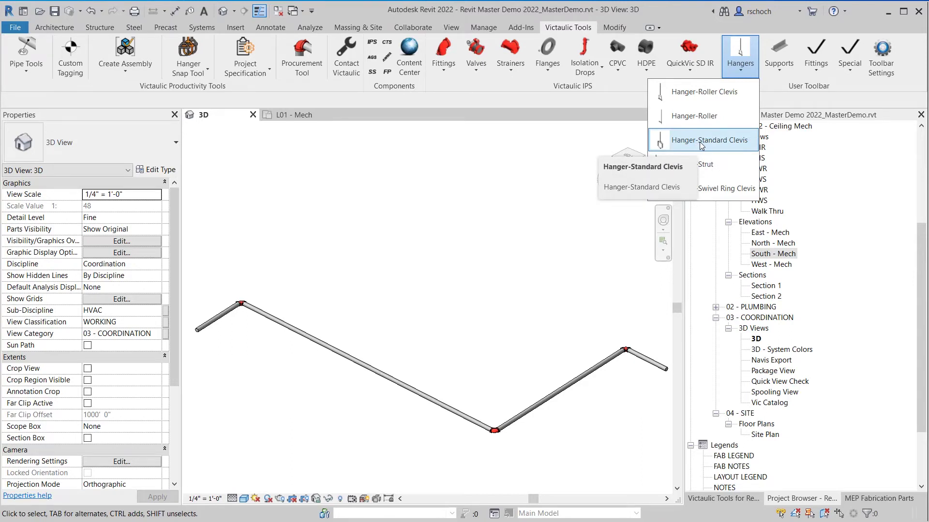
{"action": "left_click", "coordinate": [701, 143]}
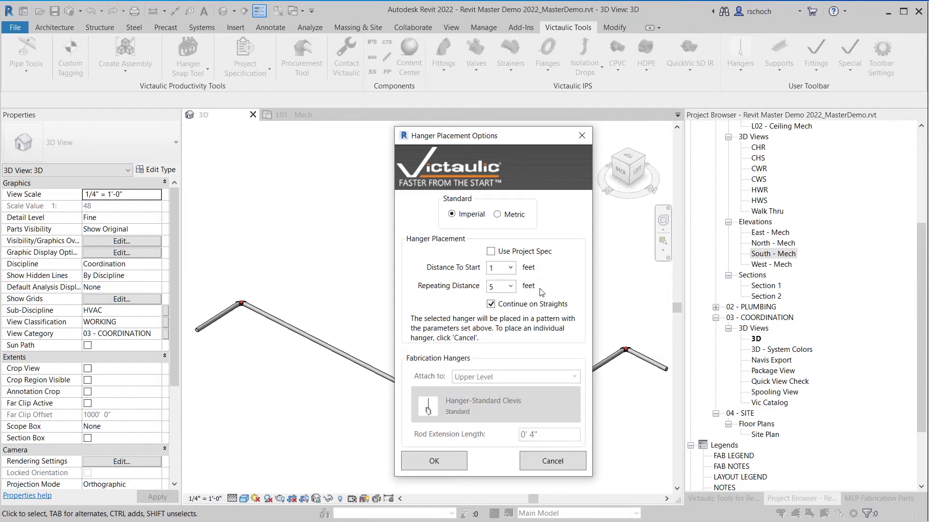
{"action": "left_click", "coordinate": [437, 462]}
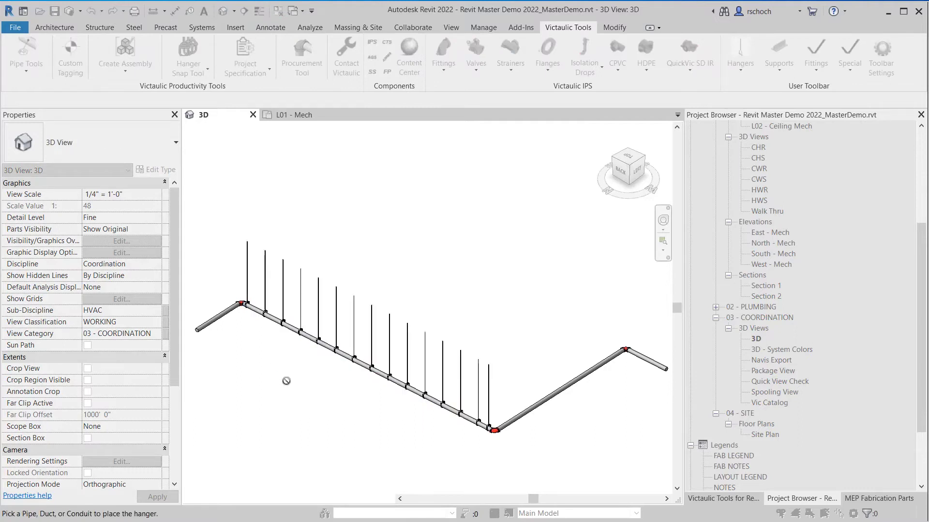
{"action": "right_click", "coordinate": [309, 407]}
{"action": "left_click", "coordinate": [329, 414]}
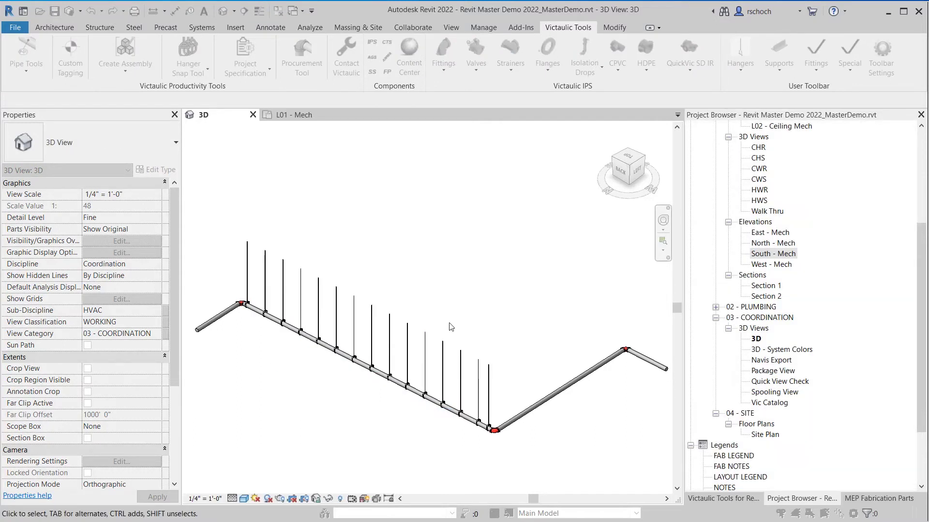
Step: Nudge the long hung pipe sideways with the Up arrow so it leaves its hangers
{"action": "scroll", "coordinate": [468, 425], "scroll_direction": "up", "scroll_amount": 2}
{"action": "middle_click_drag", "start_coordinate": [467, 425], "coordinate": [560, 441]}
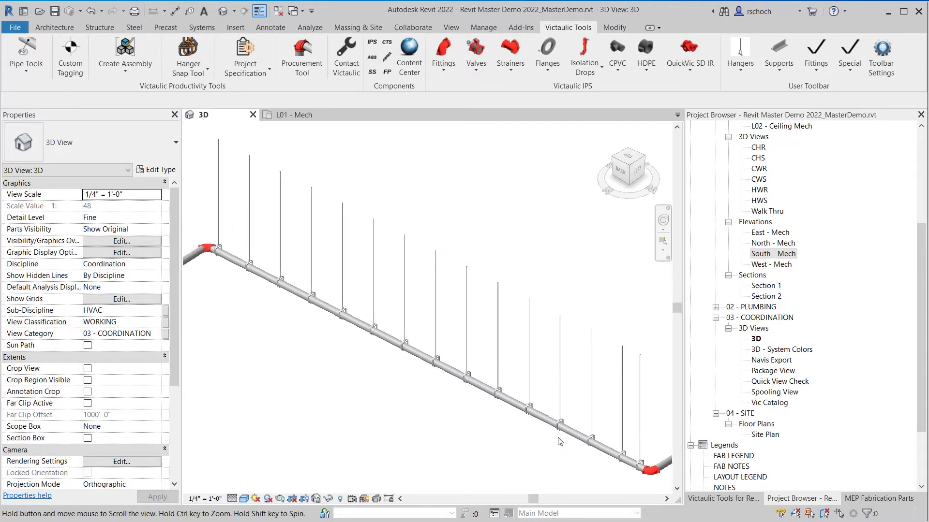
{"action": "left_click", "coordinate": [265, 278]}
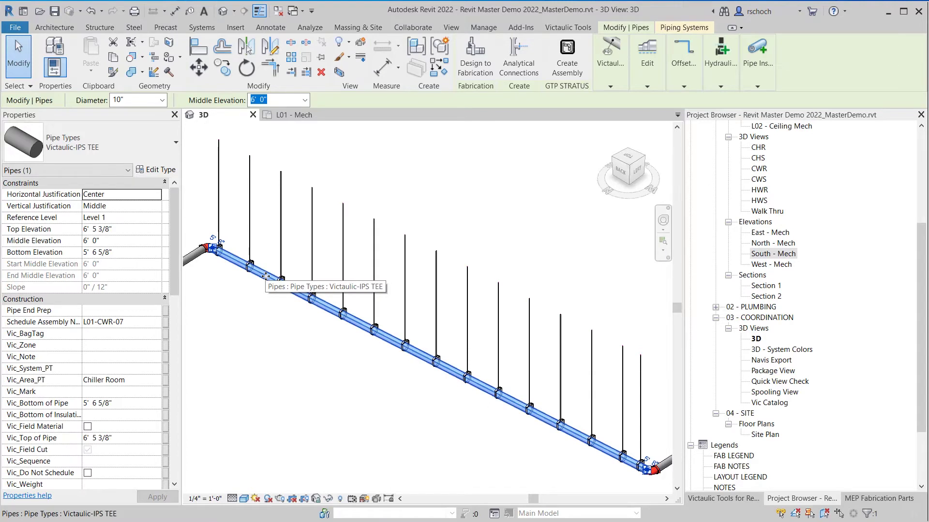
{"action": "key", "text": "Up"}
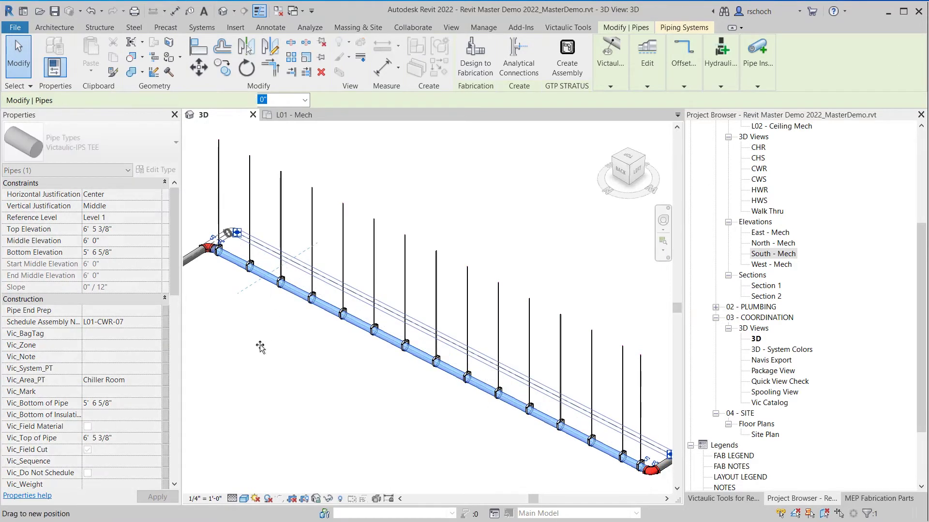
{"action": "left_click", "coordinate": [296, 346]}
Step: Window-select the moved pipe together with all its clevis hangers
{"action": "middle_click_drag", "start_coordinate": [390, 386], "coordinate": [363, 360]}
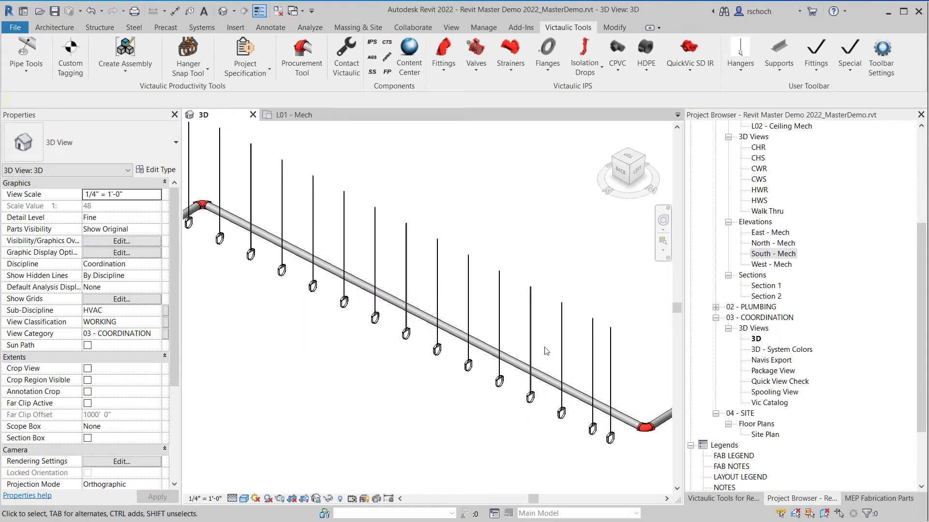
{"action": "scroll", "coordinate": [581, 435], "scroll_direction": "down", "scroll_amount": 3}
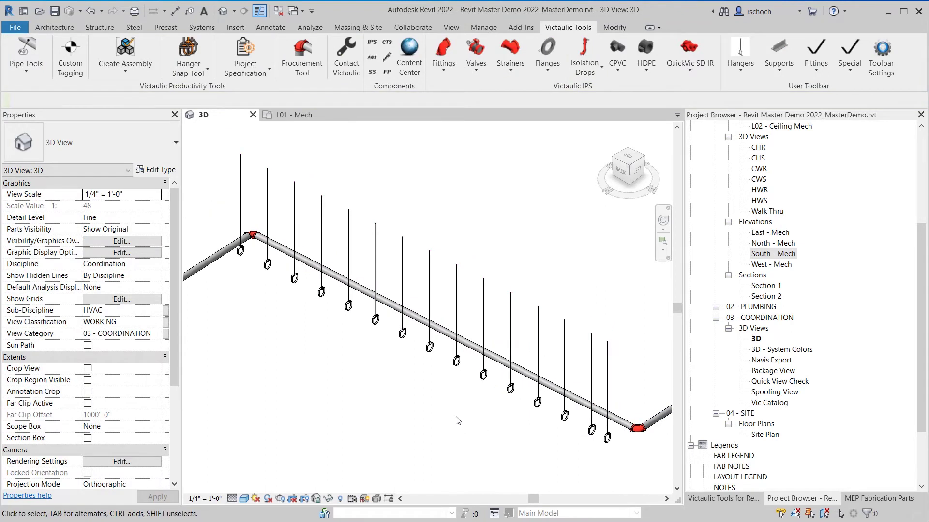
{"action": "left_click_drag", "start_coordinate": [214, 170], "coordinate": [644, 479]}
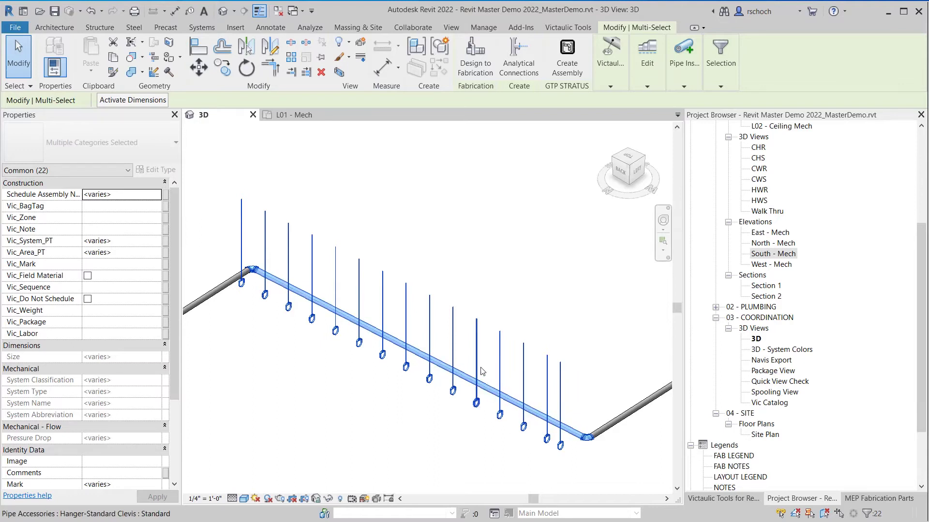
Step: Launch the Victaulic Hanger Snap Tool from the Modify | Multi-Select Victaulic flyout
{"action": "left_click", "coordinate": [568, 27]}
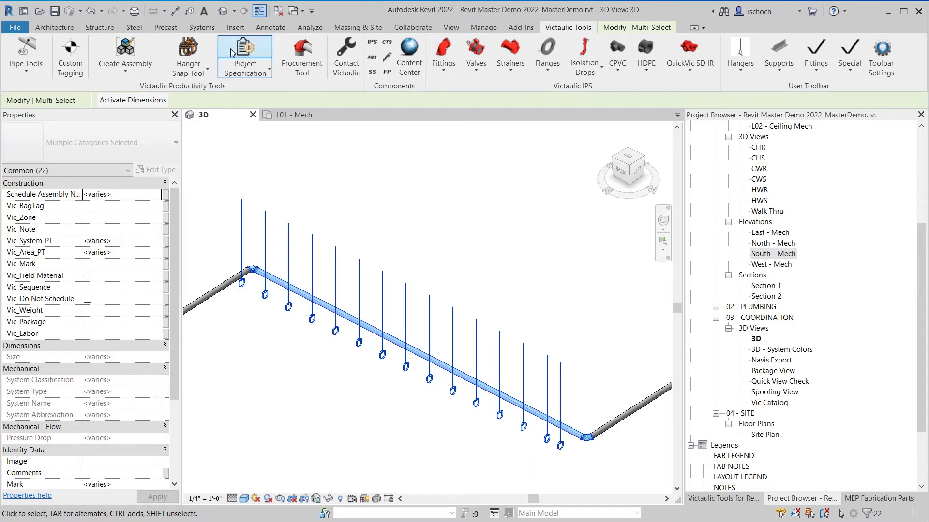
{"action": "left_click", "coordinate": [194, 72]}
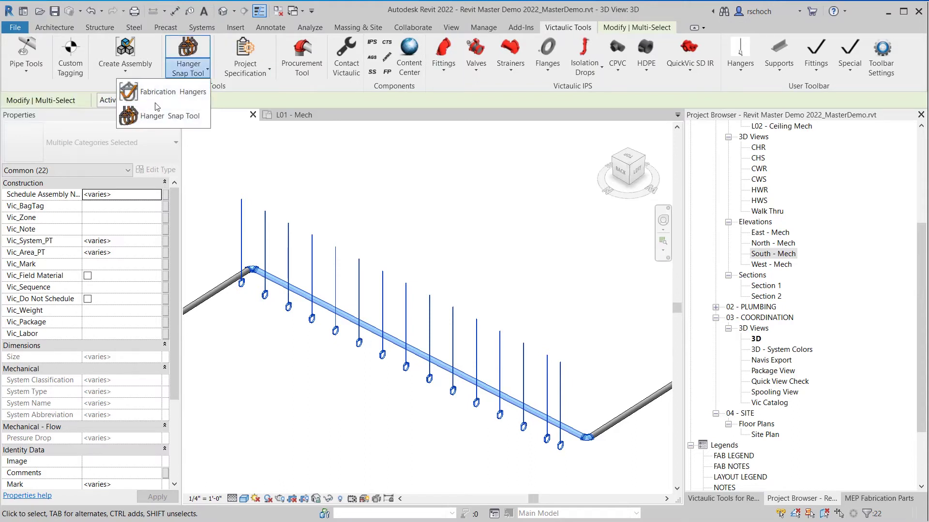
{"action": "left_click", "coordinate": [643, 27]}
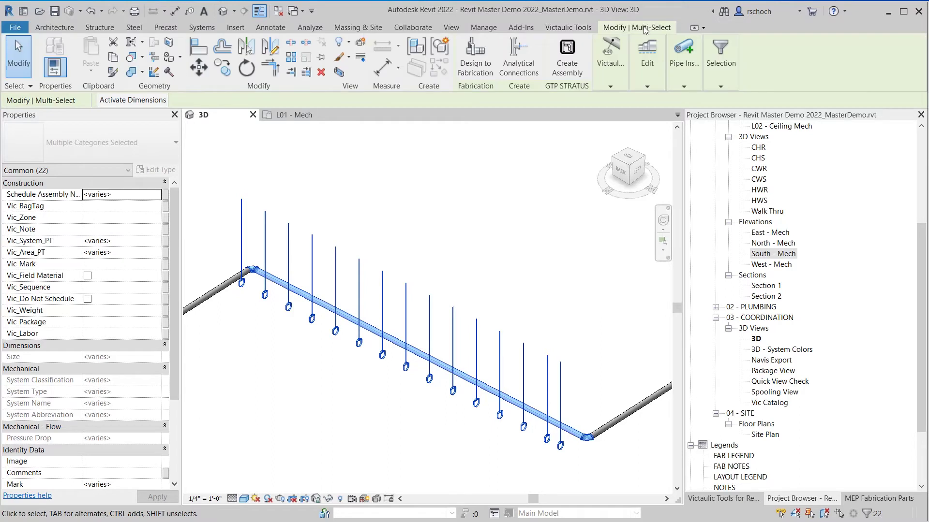
{"action": "left_click", "coordinate": [614, 75]}
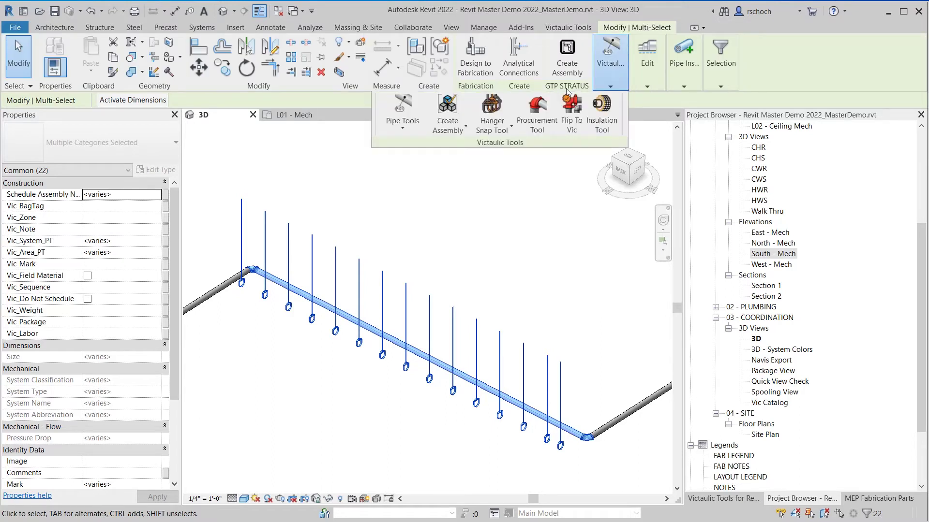
{"action": "left_click", "coordinate": [498, 128]}
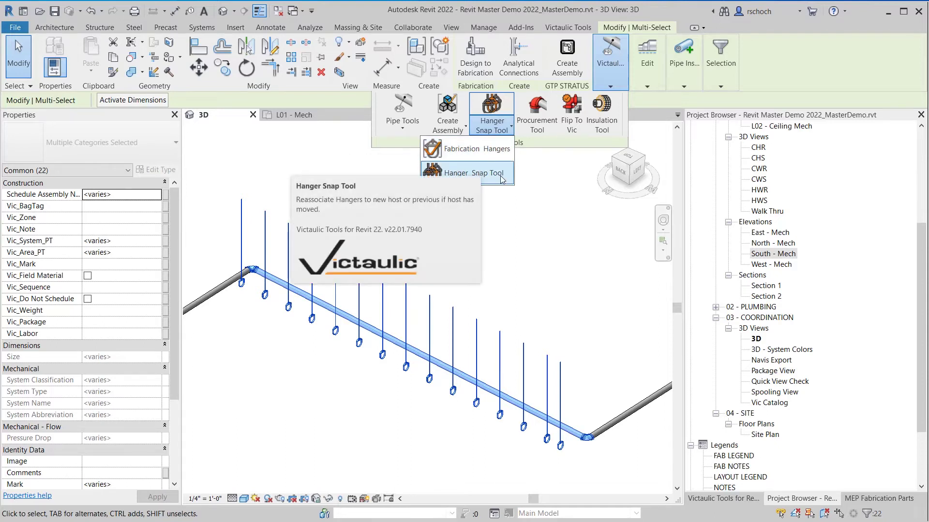
{"action": "left_click", "coordinate": [484, 173]}
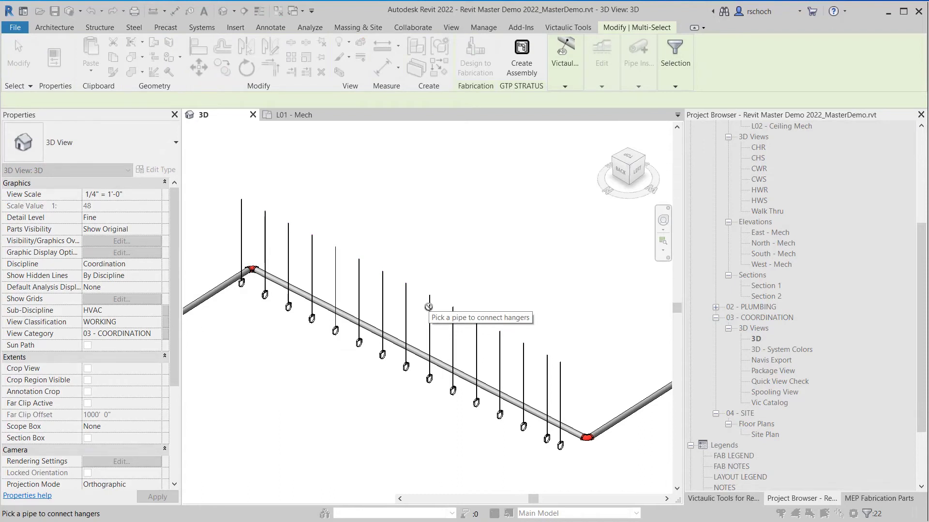
Step: Pick the moved pipe as the clevis hangers' new host, then cancel the hanger command
{"action": "left_click", "coordinate": [420, 345]}
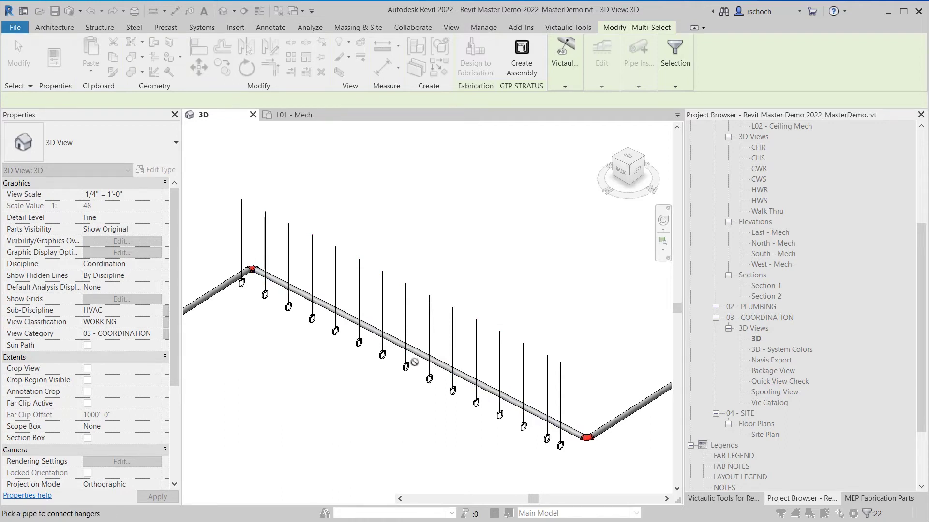
{"action": "left_click", "coordinate": [410, 386]}
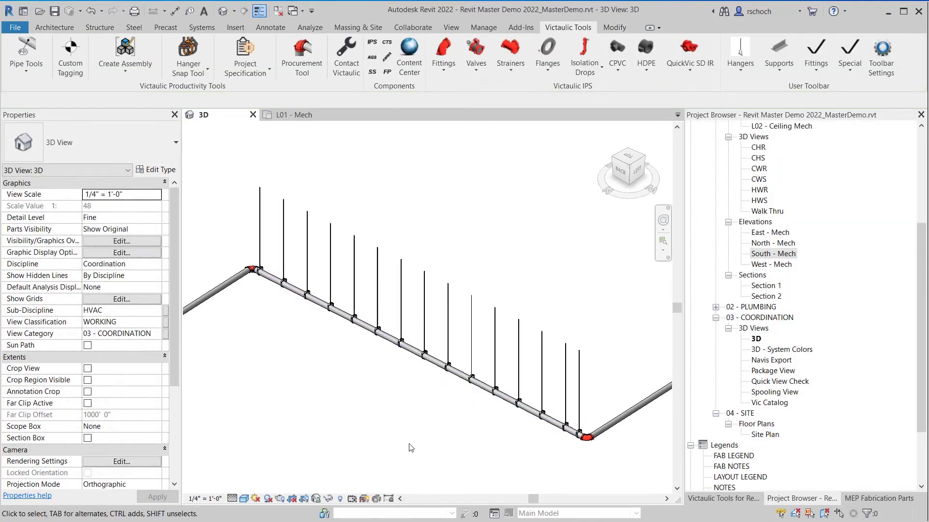
{"action": "right_click", "coordinate": [412, 427]}
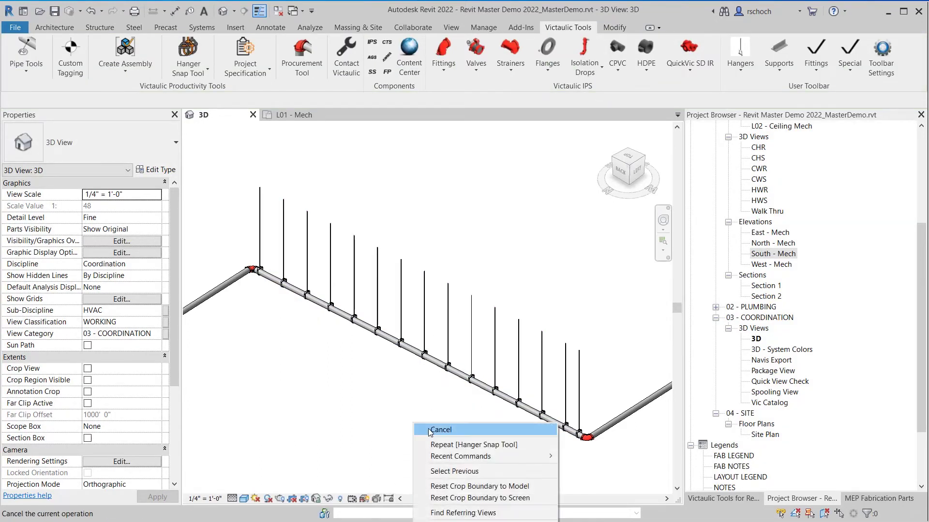
{"action": "left_click", "coordinate": [428, 429]}
{"action": "middle_click_drag", "start_coordinate": [396, 419], "coordinate": [421, 415]}
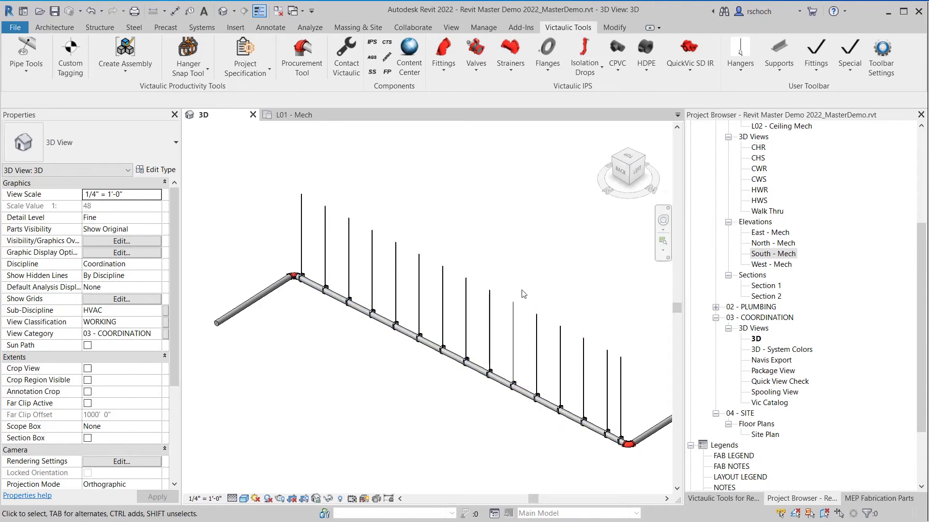
{"action": "middle_click_drag", "start_coordinate": [325, 331], "coordinate": [329, 343]}
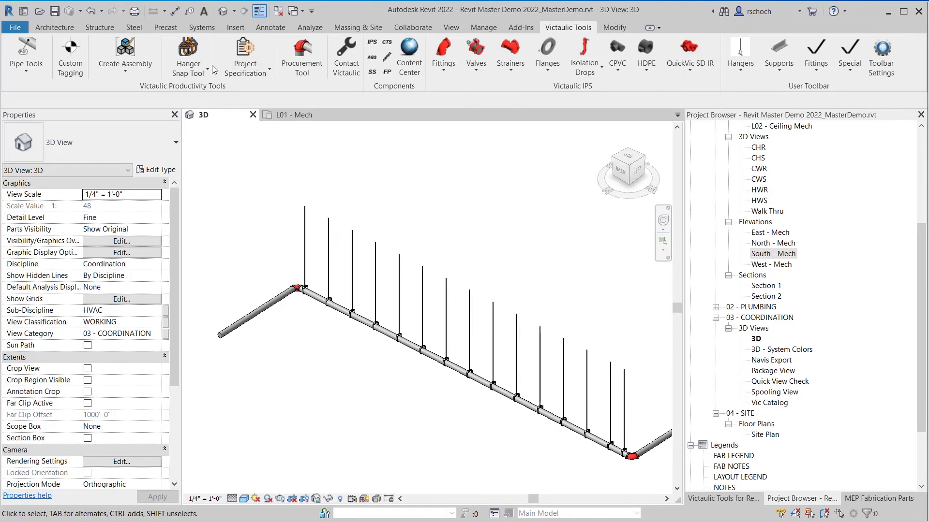
Step: Place a parallel pipe run alongside the entire connected original chain with Parallel Pipes
{"action": "left_click", "coordinate": [211, 30]}
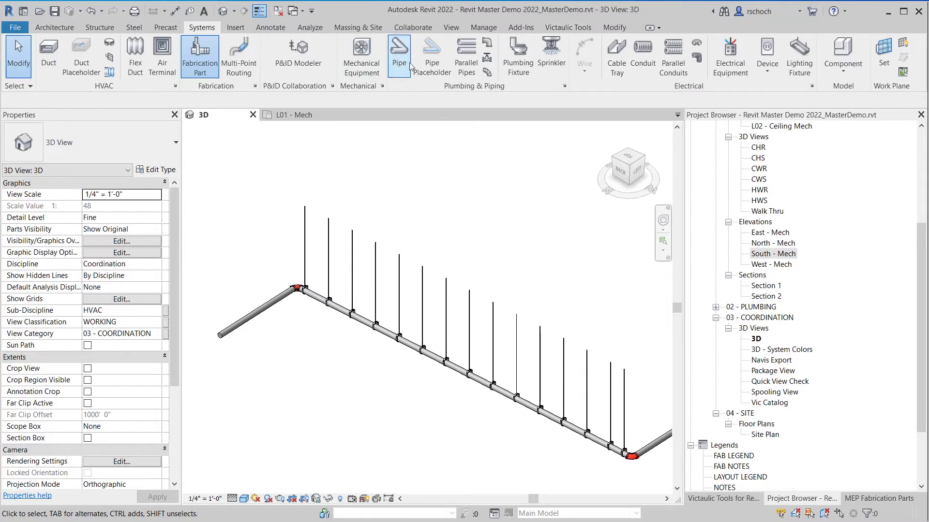
{"action": "left_click", "coordinate": [464, 66]}
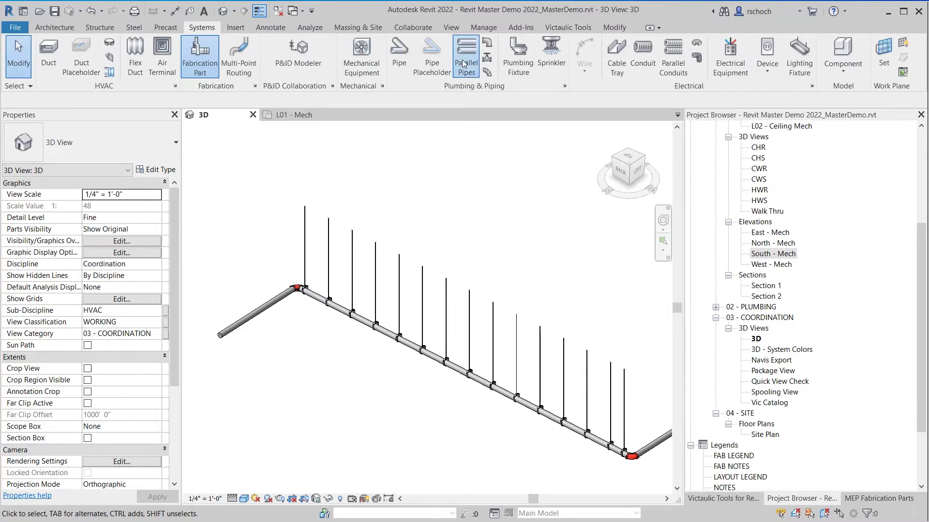
{"action": "key", "text": "Tab"}
{"action": "left_click", "coordinate": [270, 309]}
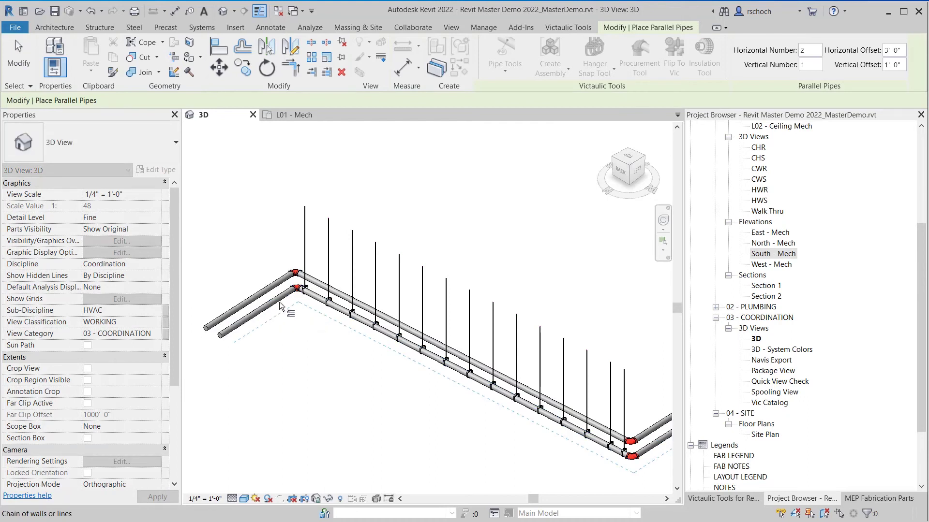
{"action": "key", "text": "Escape"}
{"action": "key", "text": "Escape"}
{"action": "middle_click_drag", "start_coordinate": [445, 368], "coordinate": [191, 328]}
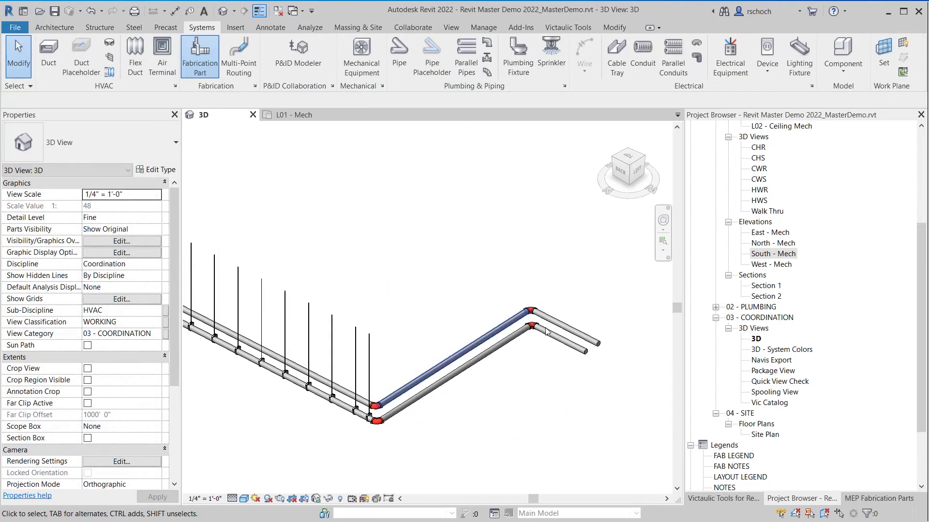
Step: Slope the whole upper pipe network at 1/4" per 12"
{"action": "key", "text": "Tab"}
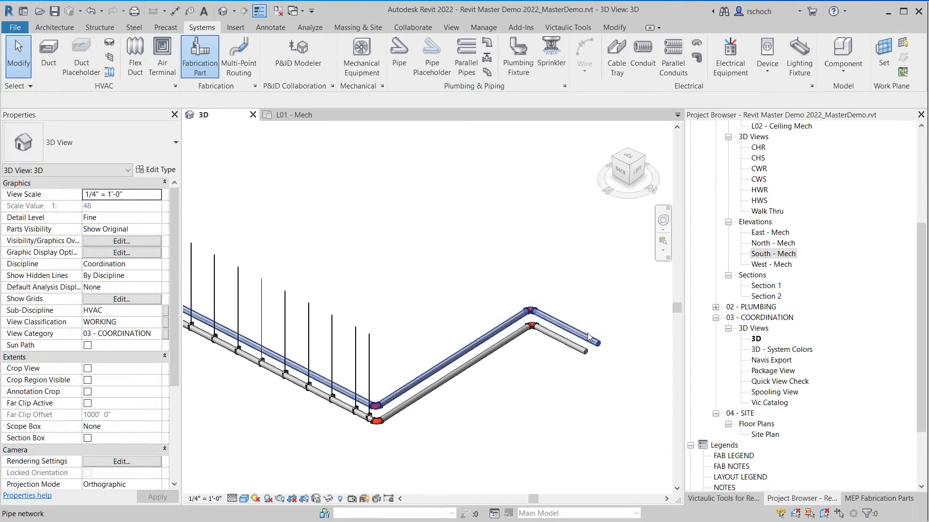
{"action": "left_click", "coordinate": [590, 338]}
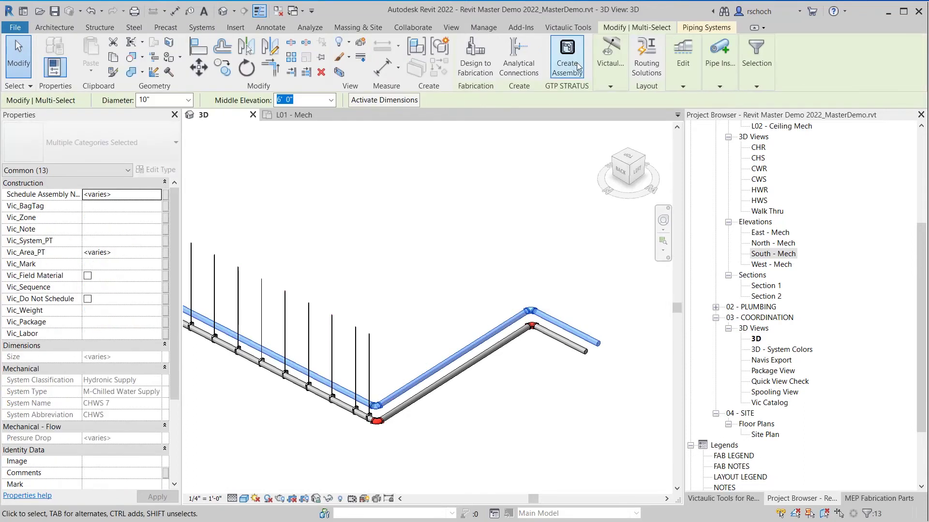
{"action": "mouse_move", "coordinate": [681, 67]}
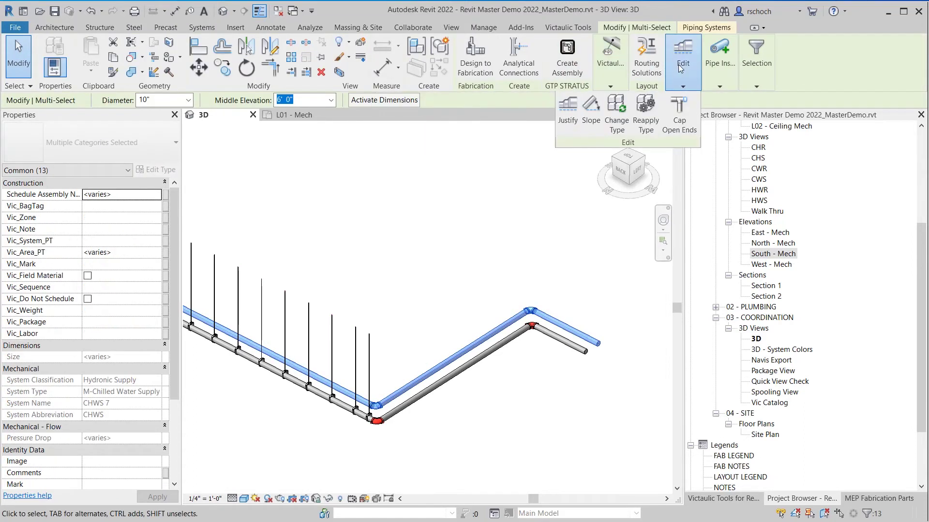
{"action": "left_click", "coordinate": [594, 125]}
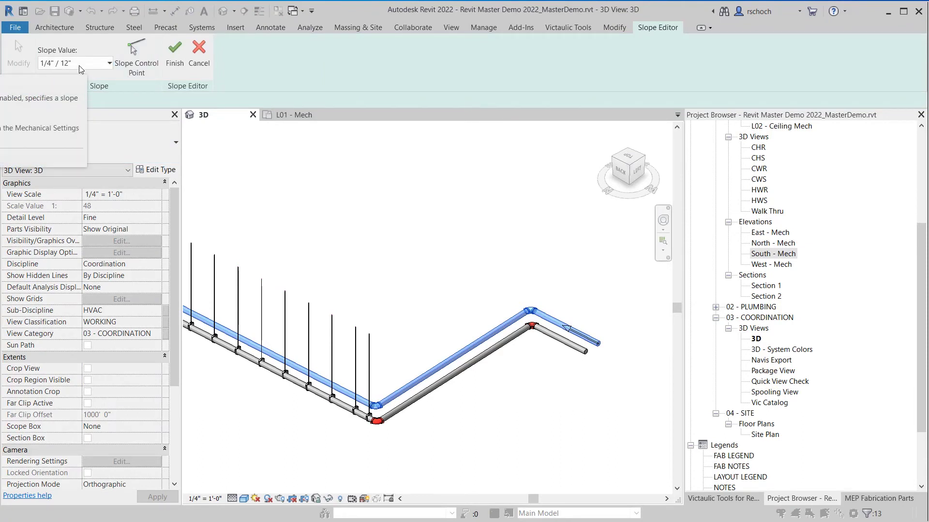
{"action": "left_click", "coordinate": [174, 54]}
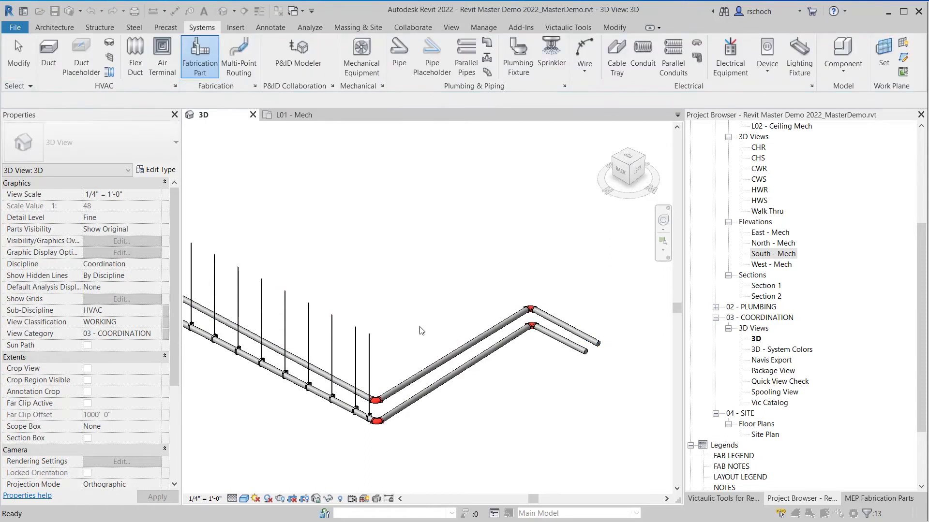
Step: Snap the lower run's clevis hangers onto the upper sloped pipe with the Hanger Snap Tool
{"action": "middle_click_drag", "start_coordinate": [419, 331], "coordinate": [608, 332]}
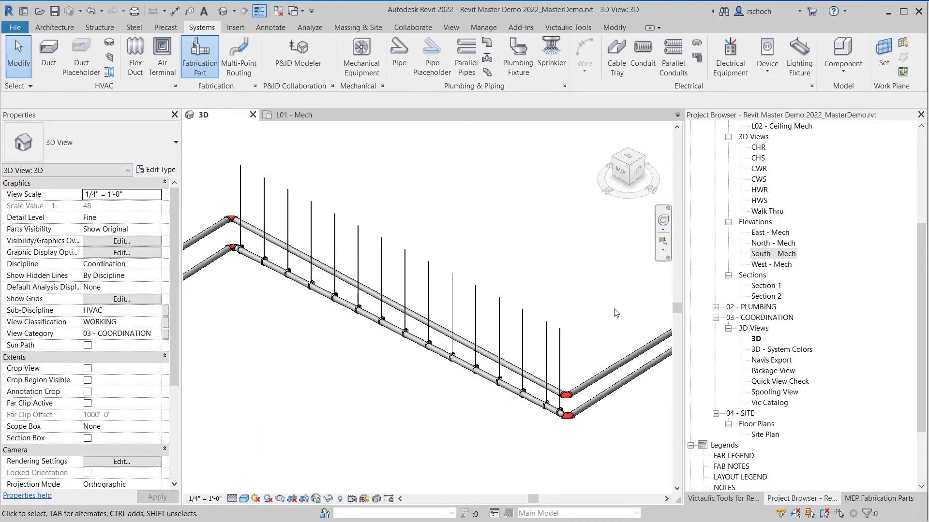
{"action": "left_click_drag", "start_coordinate": [202, 149], "coordinate": [618, 453]}
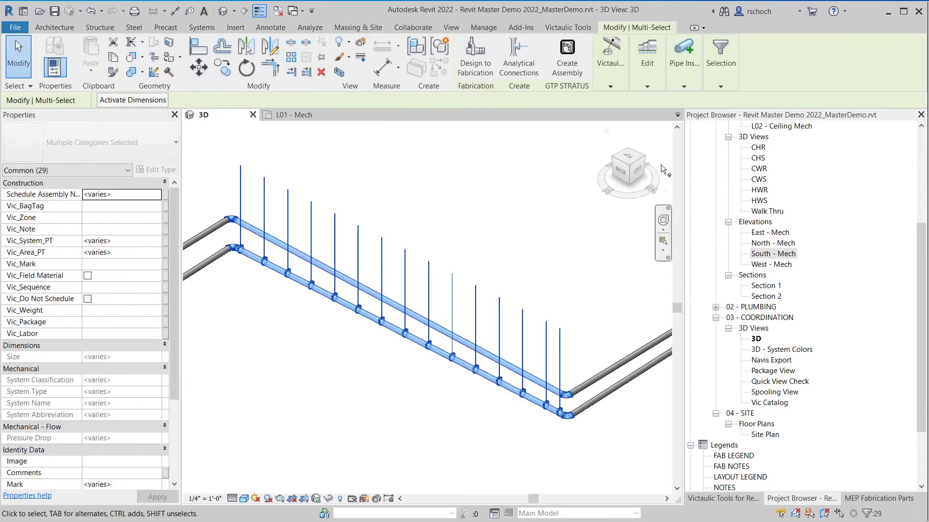
{"action": "left_click", "coordinate": [566, 27]}
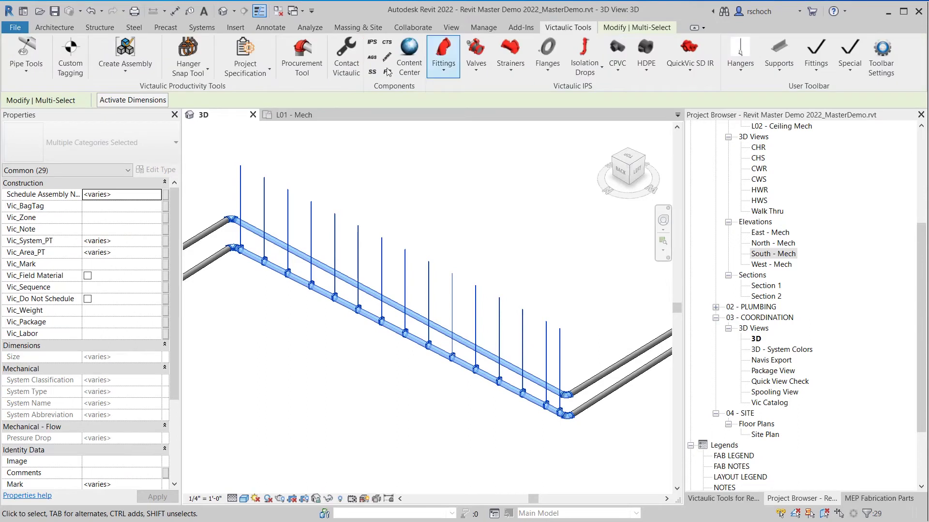
{"action": "left_click", "coordinate": [186, 67]}
{"action": "left_click", "coordinate": [369, 294]}
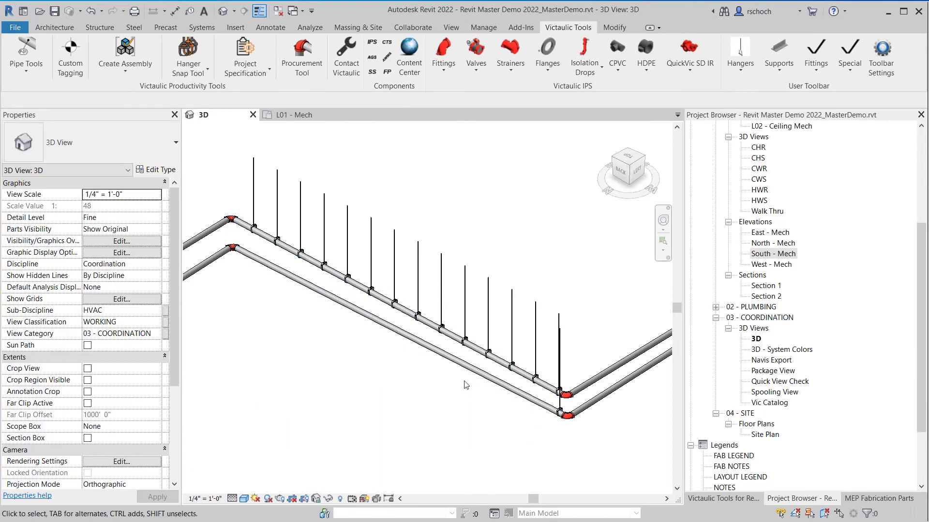
Step: Orbit to the bend and select the upper pipe to check its 1/4" per 12" slope
{"action": "middle_click_drag", "start_coordinate": [537, 420], "coordinate": [482, 341], "text": "shift"}
{"action": "scroll", "coordinate": [483, 340], "scroll_direction": "up", "scroll_amount": 5}
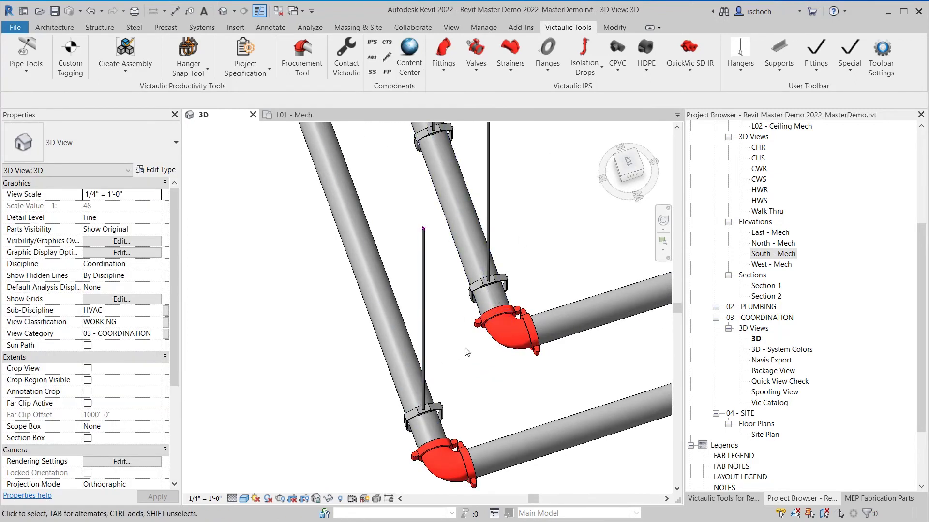
{"action": "middle_click_drag", "start_coordinate": [430, 375], "coordinate": [450, 298], "text": "shift"}
{"action": "scroll", "coordinate": [443, 275], "scroll_direction": "down", "scroll_amount": 3}
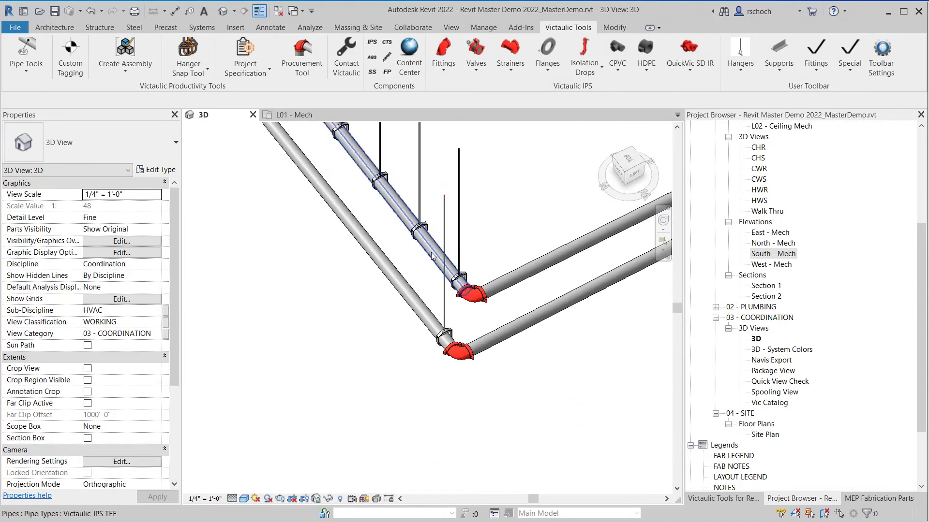
{"action": "left_click", "coordinate": [426, 295]}
{"action": "middle_click_drag", "start_coordinate": [426, 295], "coordinate": [483, 338], "text": "shift"}
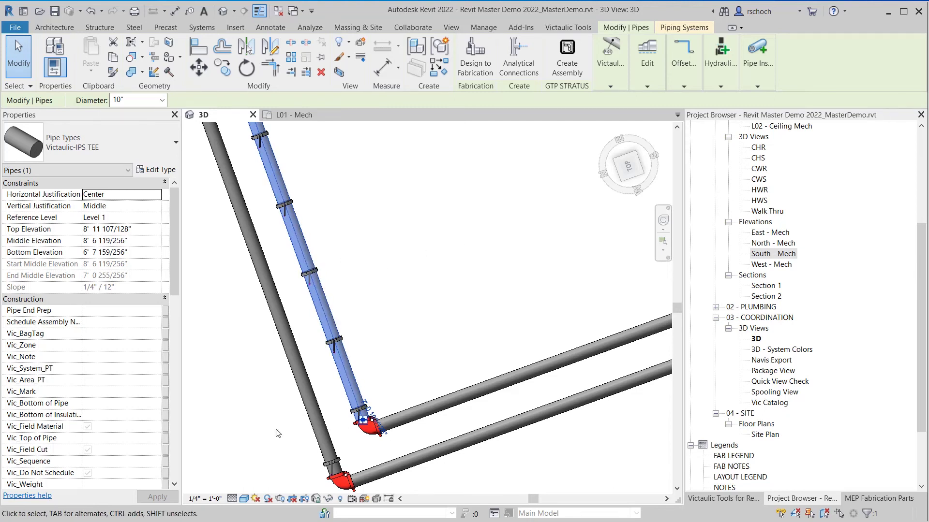
{"action": "middle_click_drag", "start_coordinate": [281, 427], "coordinate": [410, 502], "text": "shift"}
{"action": "scroll", "coordinate": [357, 328], "scroll_direction": "up", "scroll_amount": 6}
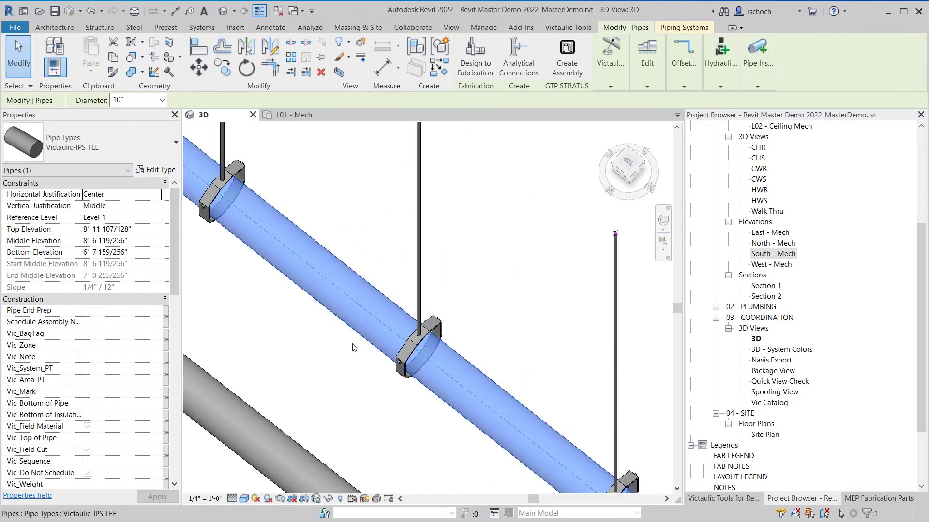
{"action": "left_click", "coordinate": [402, 420]}
{"action": "scroll", "coordinate": [402, 420], "scroll_direction": "down", "scroll_amount": 3}
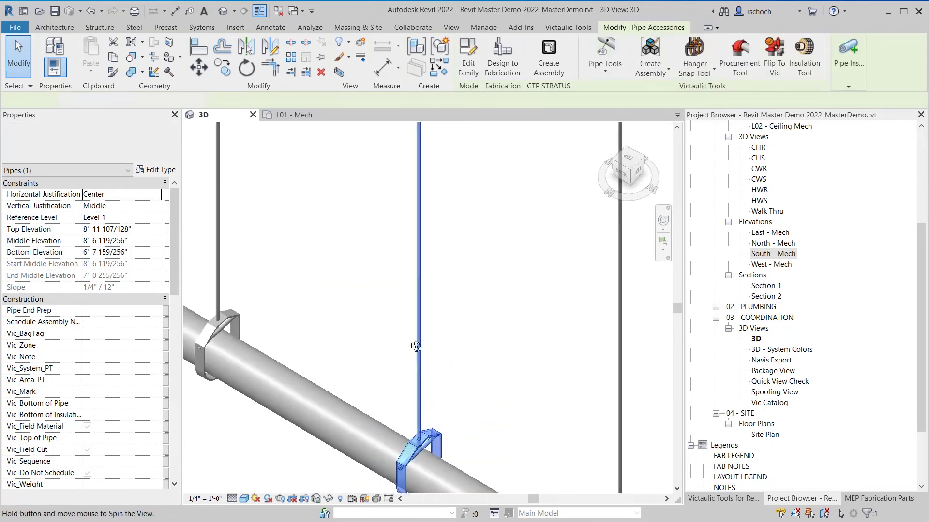
{"action": "middle_click_drag", "start_coordinate": [405, 435], "coordinate": [435, 262], "text": "shift"}
{"action": "scroll", "coordinate": [459, 221], "scroll_direction": "up", "scroll_amount": 4}
{"action": "scroll", "coordinate": [458, 220], "scroll_direction": "up", "scroll_amount": 3}
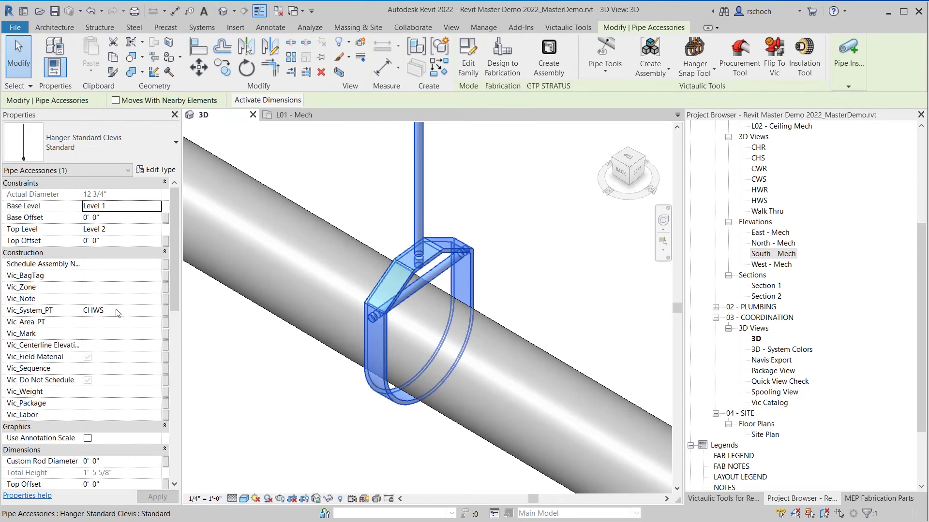
{"action": "scroll", "coordinate": [116, 312], "scroll_direction": "down", "scroll_amount": 8}
{"action": "scroll", "coordinate": [114, 310], "scroll_direction": "up", "scroll_amount": 8}
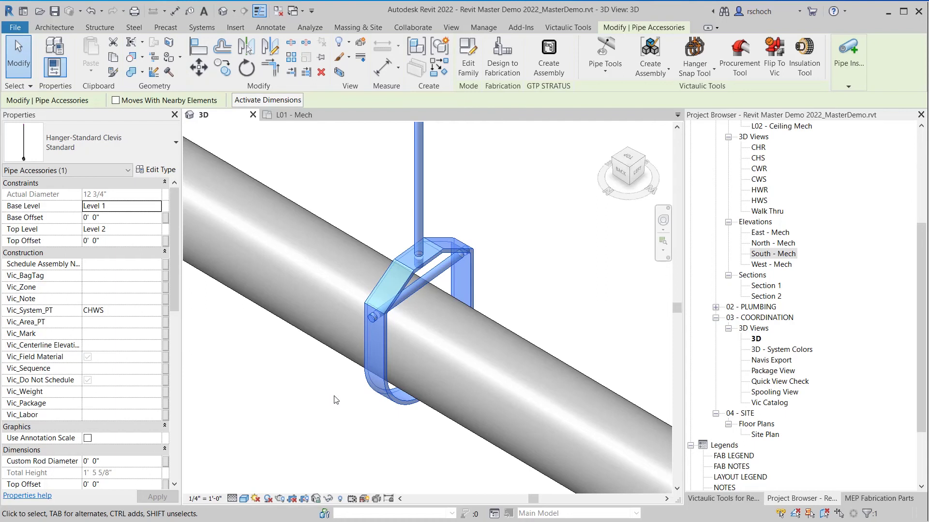
{"action": "scroll", "coordinate": [336, 399], "scroll_direction": "down", "scroll_amount": 6}
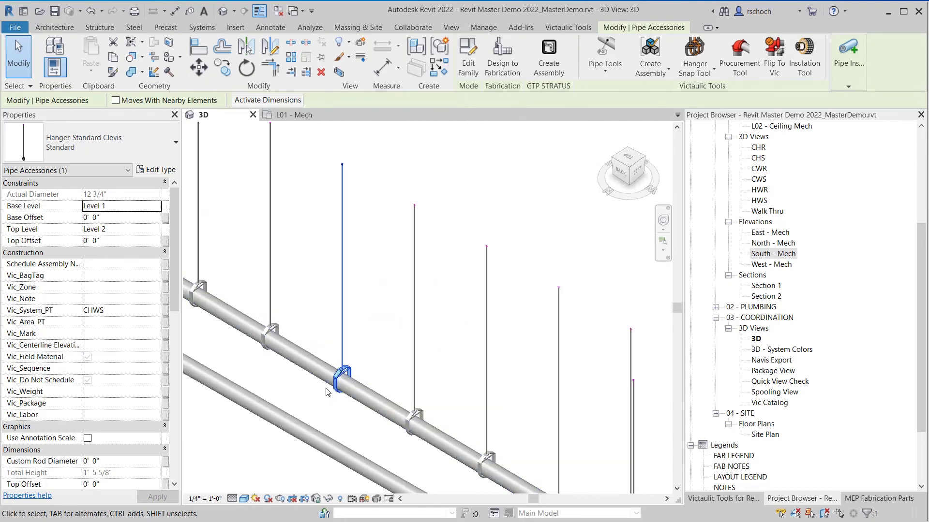
{"action": "middle_click_drag", "start_coordinate": [349, 389], "coordinate": [394, 309]}
{"action": "scroll", "coordinate": [395, 310], "scroll_direction": "down", "scroll_amount": 2}
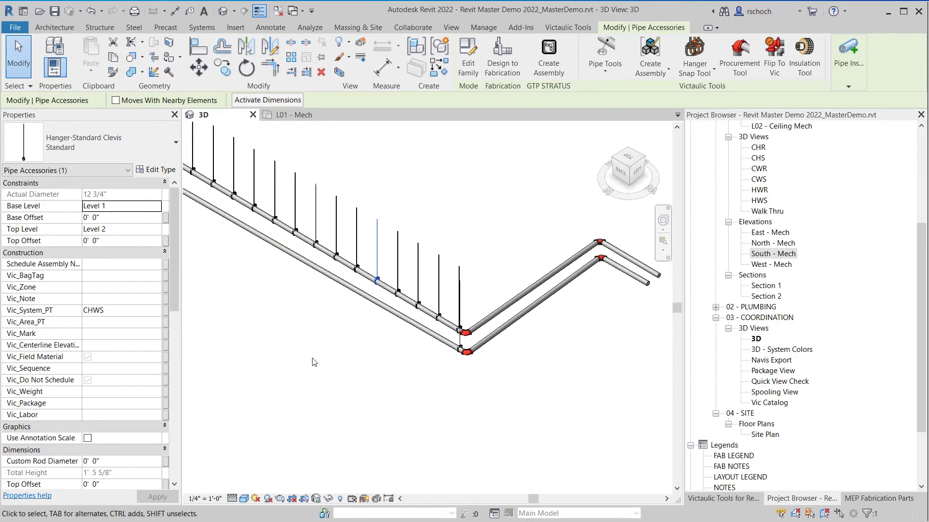
{"action": "key", "text": "Escape"}
{"action": "middle_click_drag", "start_coordinate": [359, 387], "coordinate": [409, 415]}
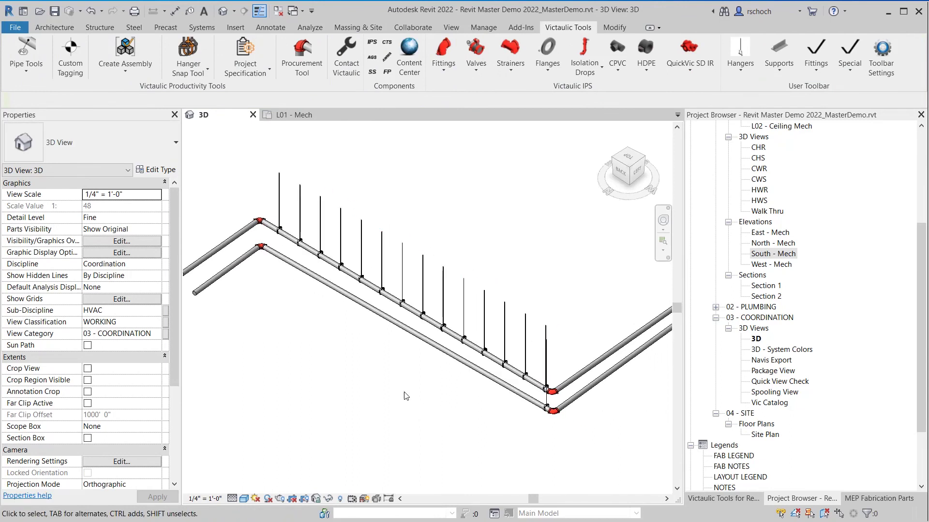